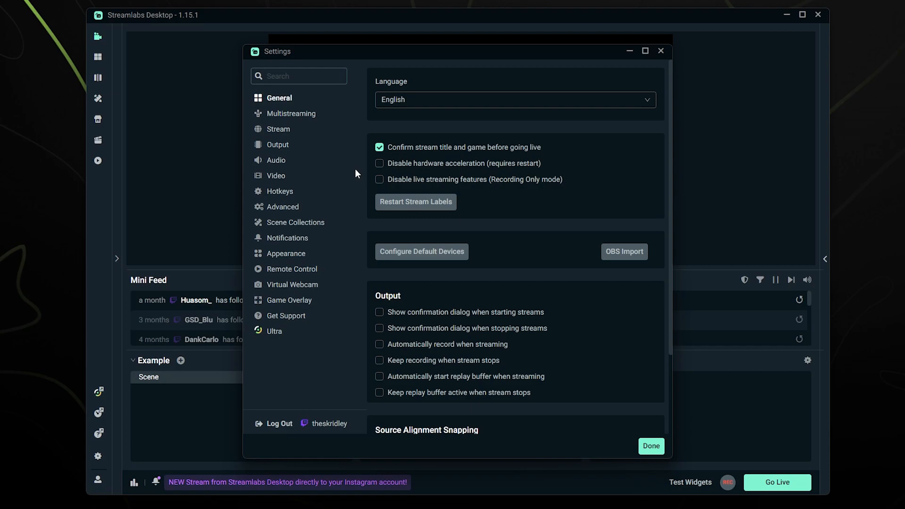
- In the Output settings, use Advanced output mode and choose NVIDIA NVENC H.264 as the streaming encoder
click(277, 146)
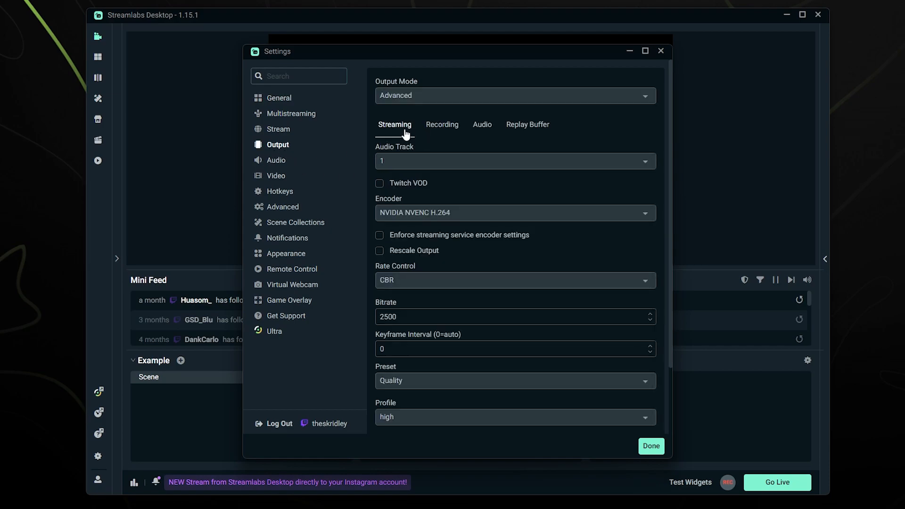
click(396, 96)
click(394, 133)
click(395, 213)
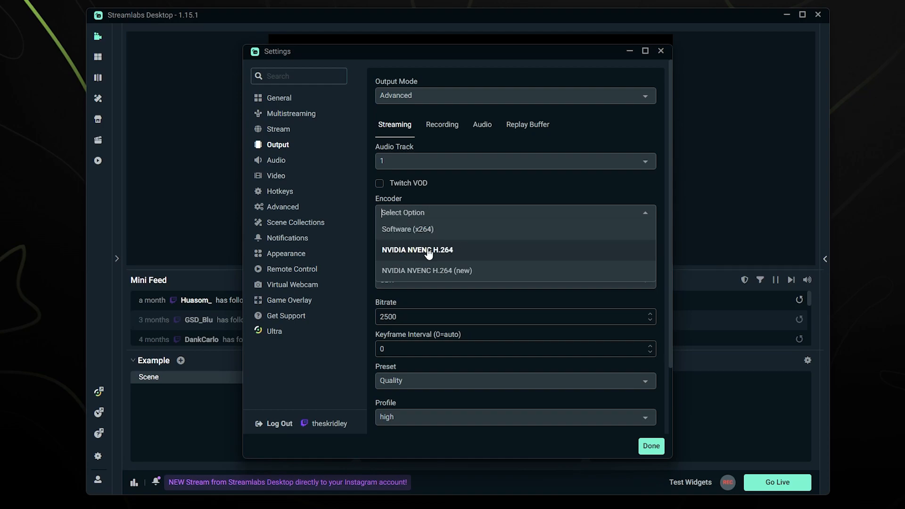
click(427, 256)
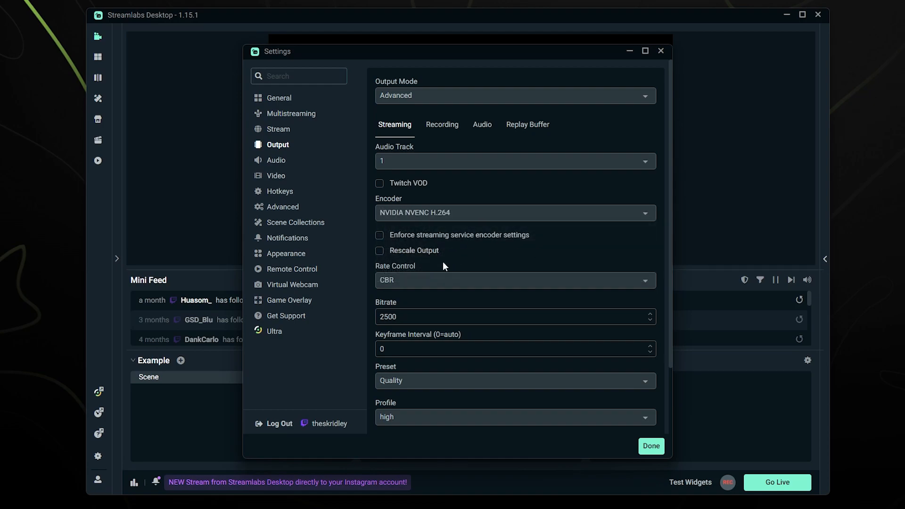
- Set the streaming rate control to CBR and the bitrate to 6000
click(405, 281)
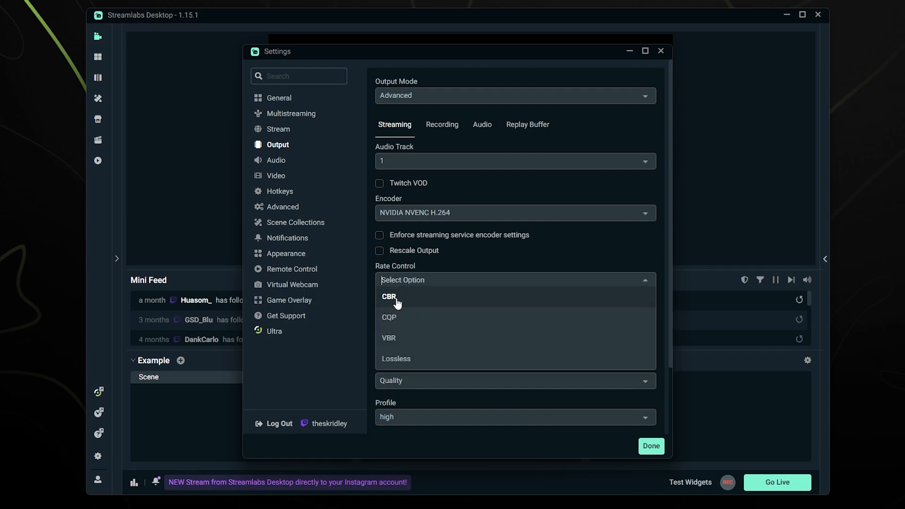
click(389, 297)
double_click(384, 316)
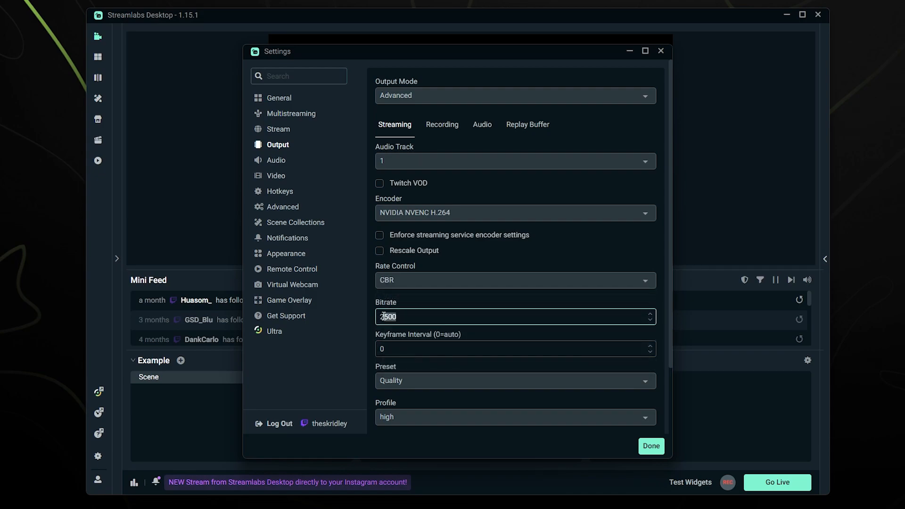
text(6000)
click(434, 299)
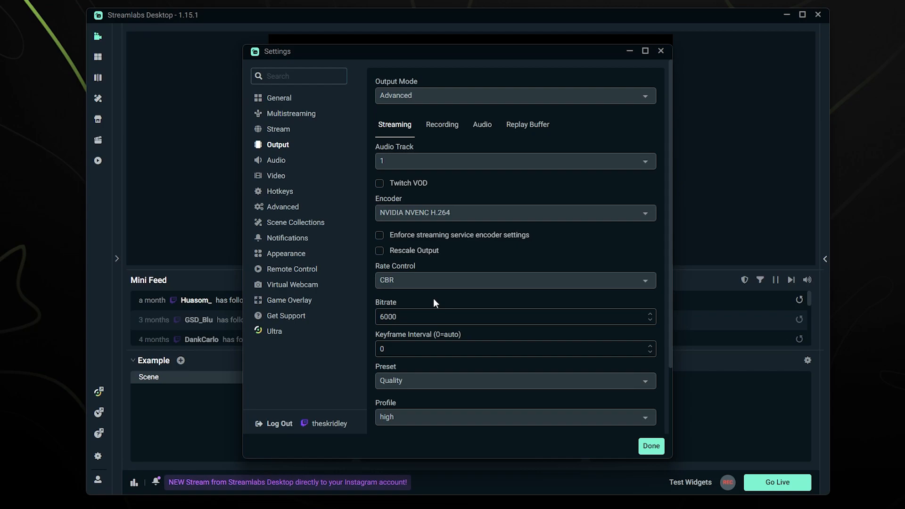
drag(382, 316, 400, 316)
click(409, 302)
- Choose Quality as the streaming encoder preset
scroll(388, 313, down, 2)
click(383, 302)
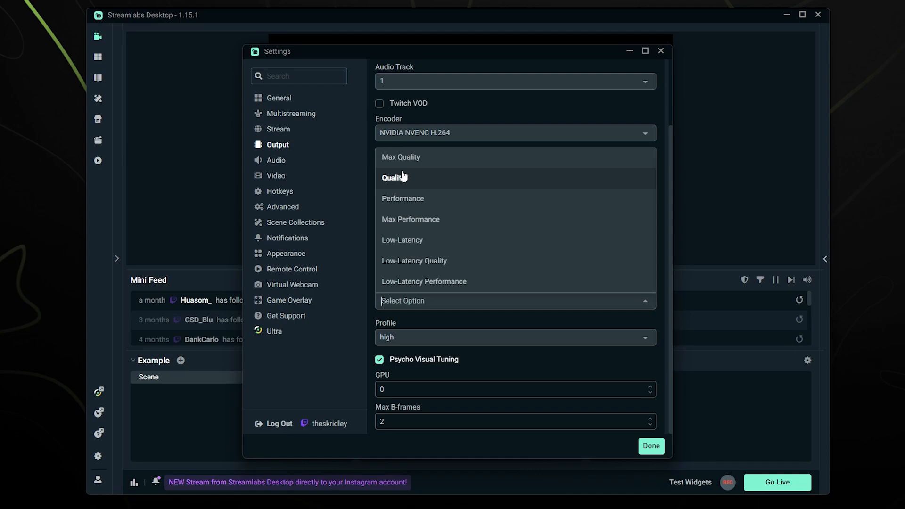
click(403, 177)
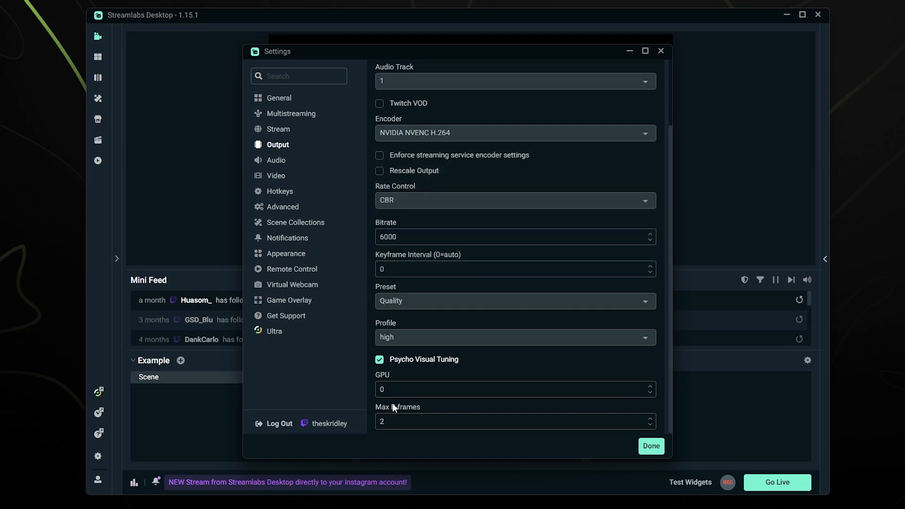
- Review the downscale filter and common FPS choices in the Video settings
click(277, 176)
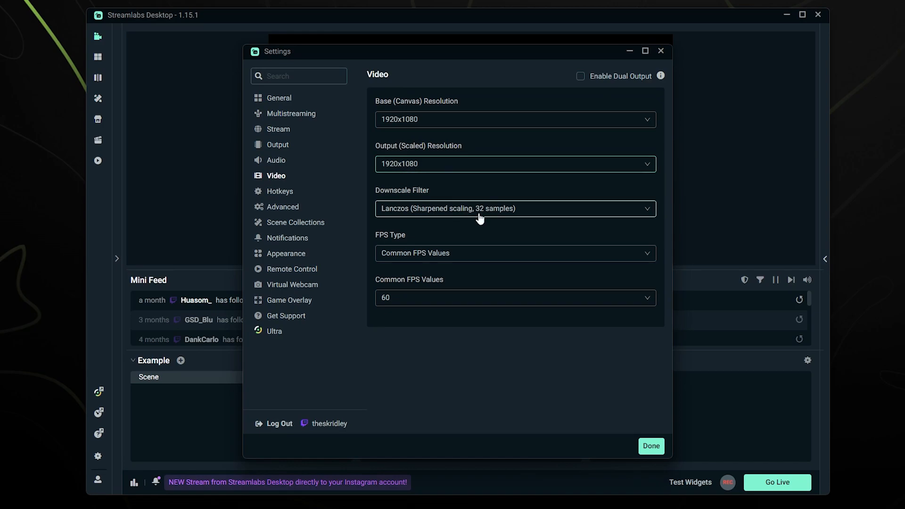
click(416, 210)
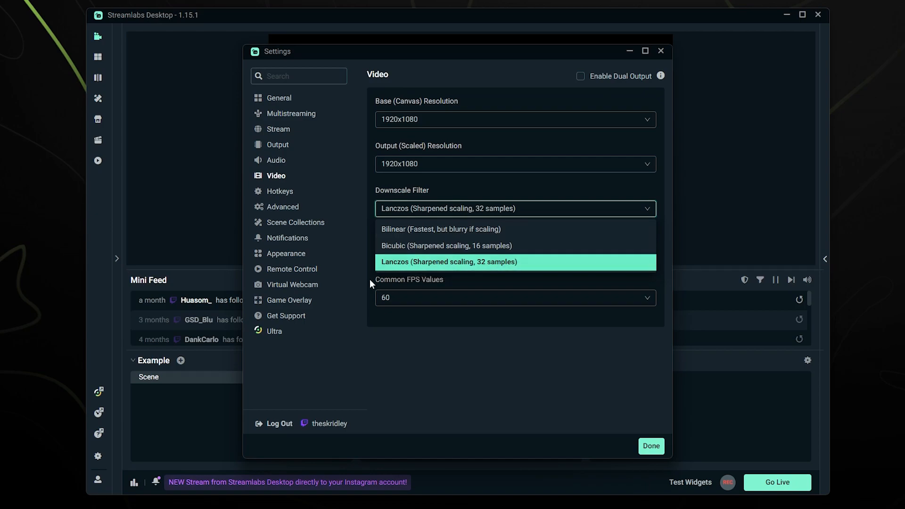
click(400, 281)
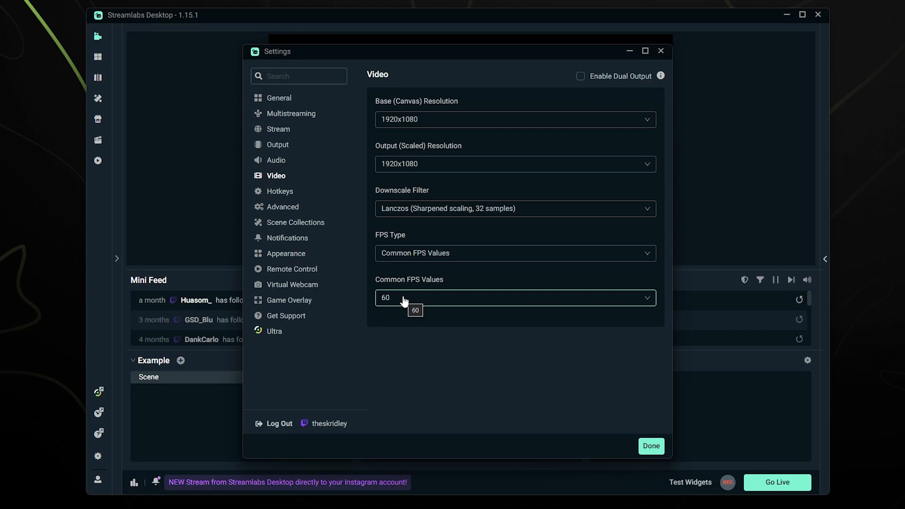
click(403, 300)
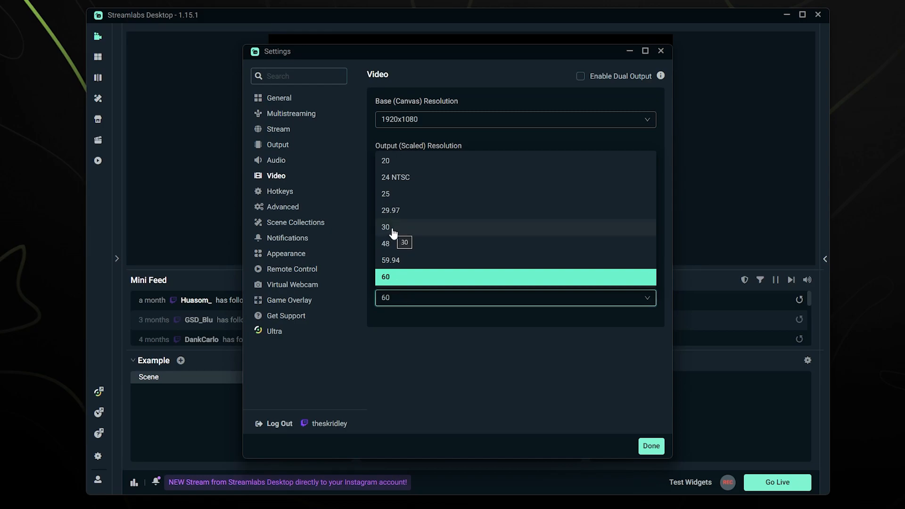
click(392, 296)
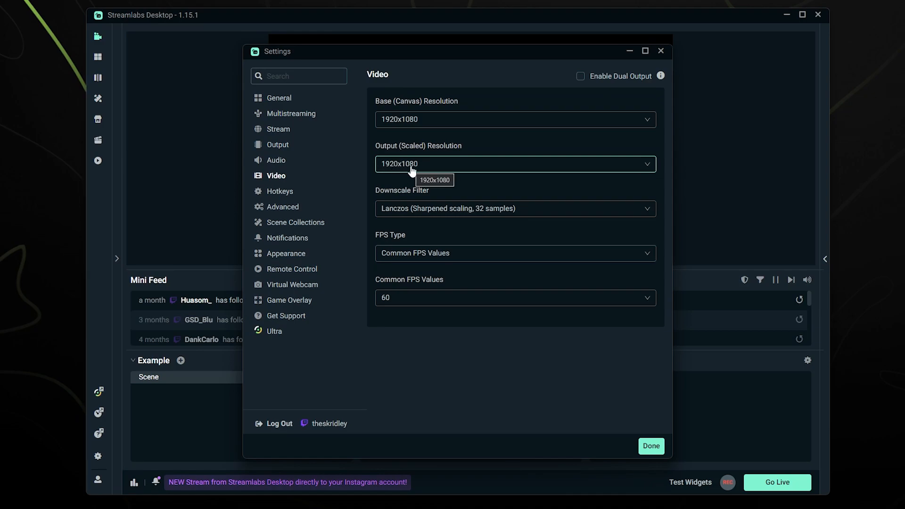
- Enable Rescale Output for streaming and apply a custom output resolution of 1664x936
click(279, 146)
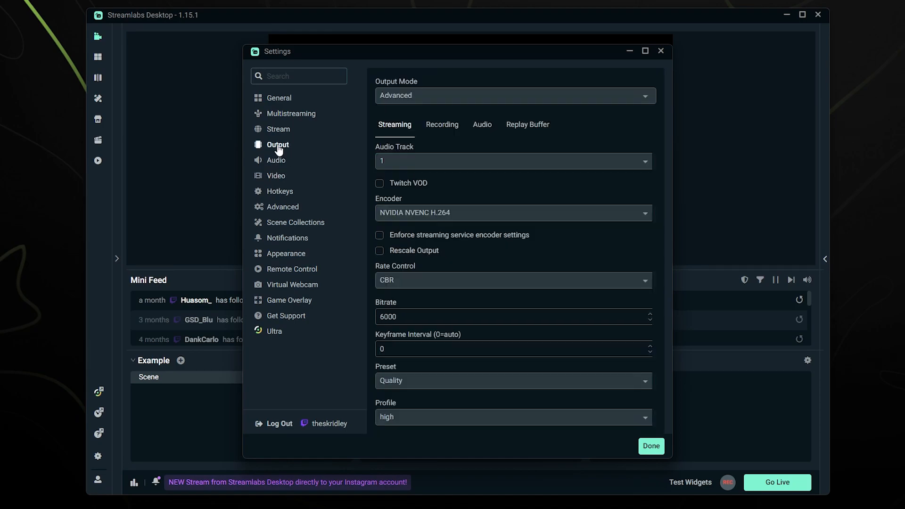
click(379, 251)
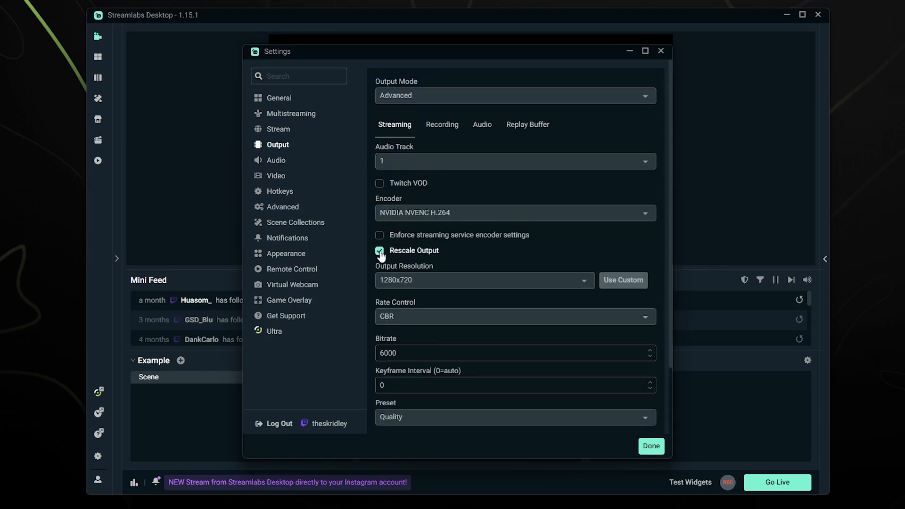
click(618, 286)
drag(427, 294, 358, 295)
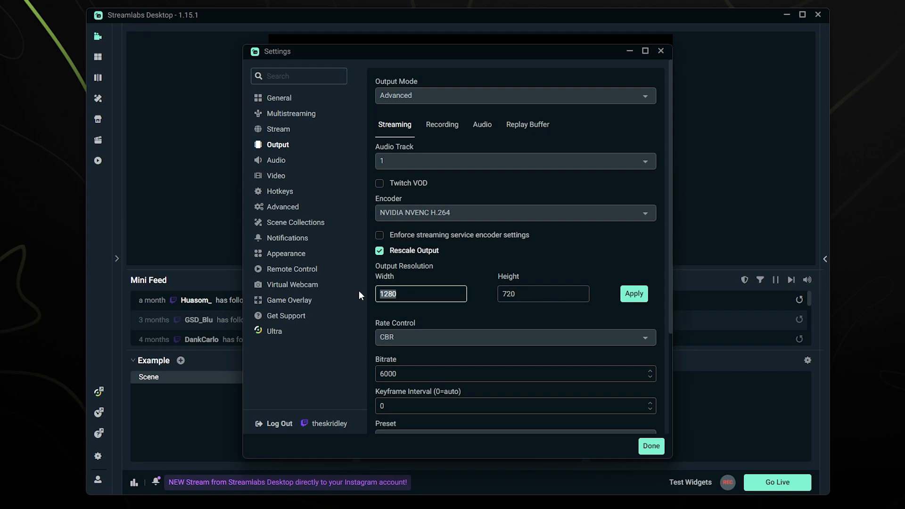
text(1664)
key(Tab)
text(936)
click(475, 281)
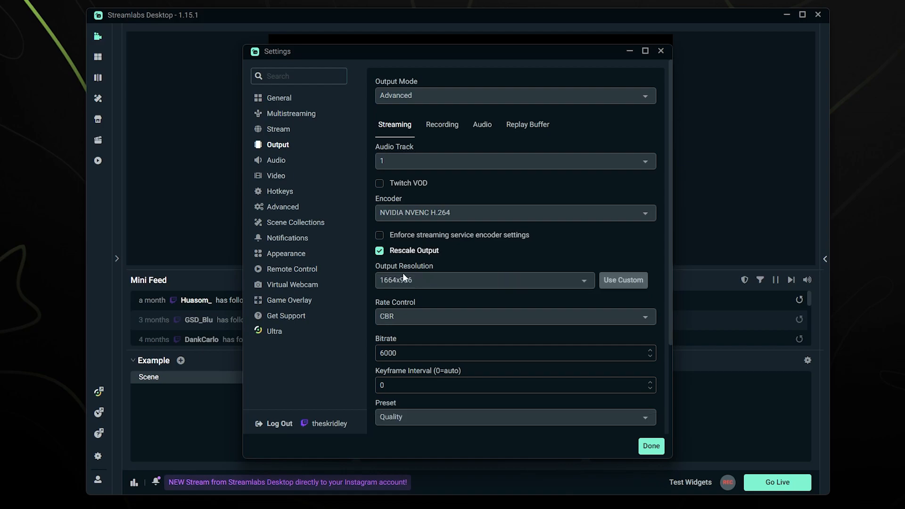
- Review the process priority choices in the Advanced settings, leaving the selection as it is
click(280, 211)
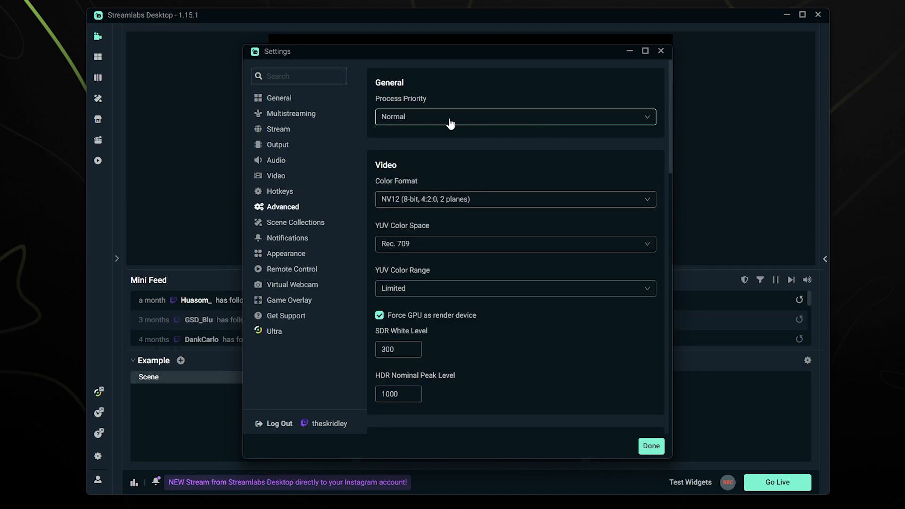
click(415, 118)
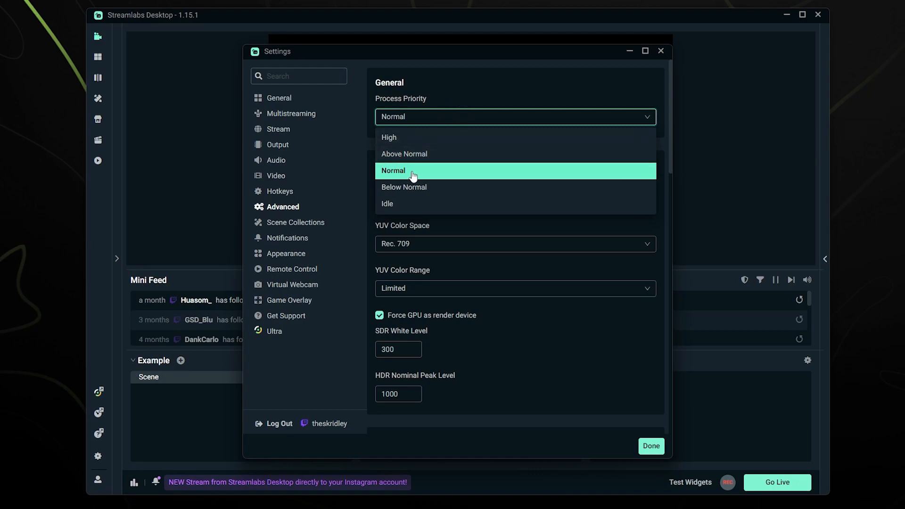
click(466, 90)
click(426, 121)
click(464, 83)
- Go to the network options in the Advanced settings
drag(669, 123, 683, 384)
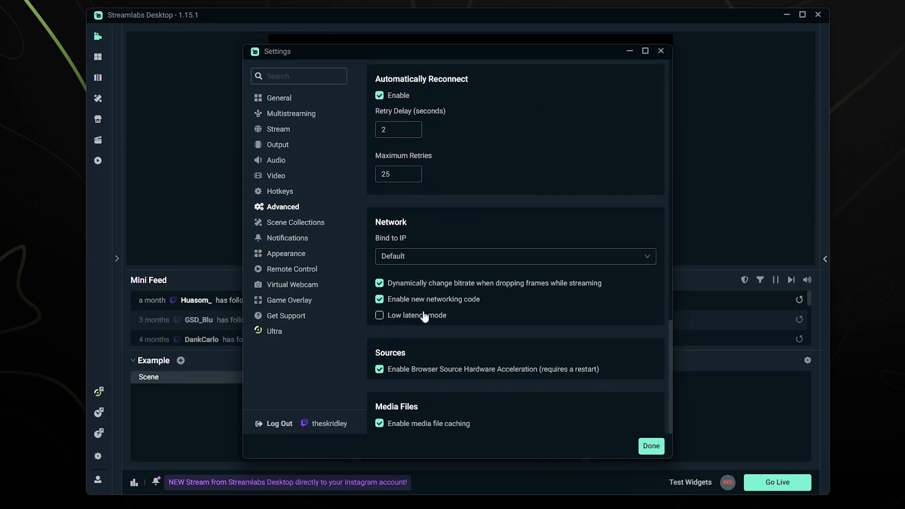